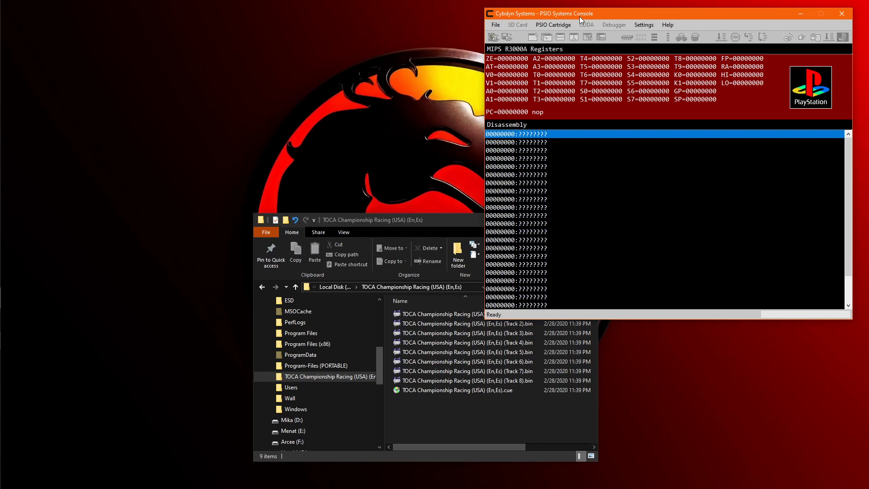
Merge the multiple binary tracks in the C: drive folder "TOCA Championship Racing (USA) (En,Es)" and confirm the merge.
left_click(496, 25)
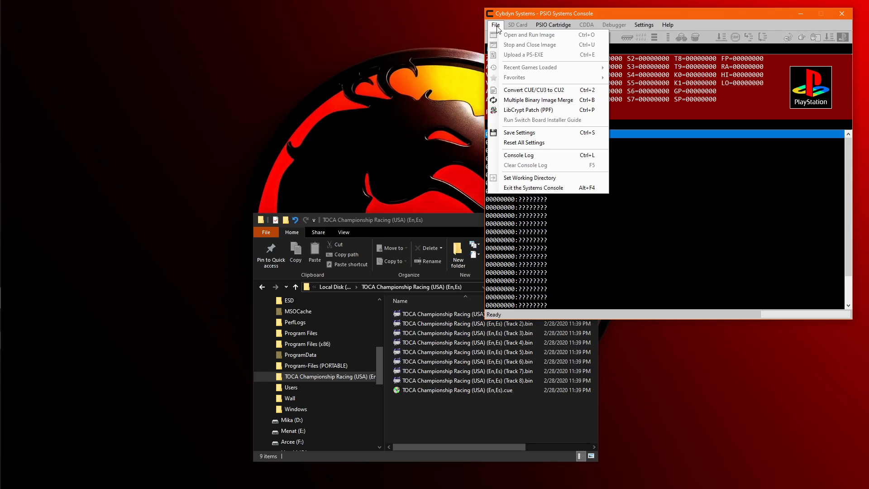
left_click(536, 100)
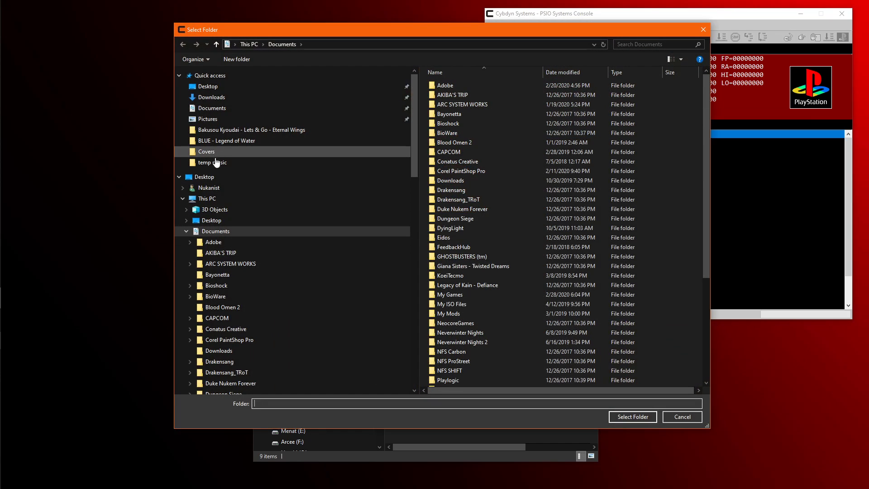
left_click(217, 200)
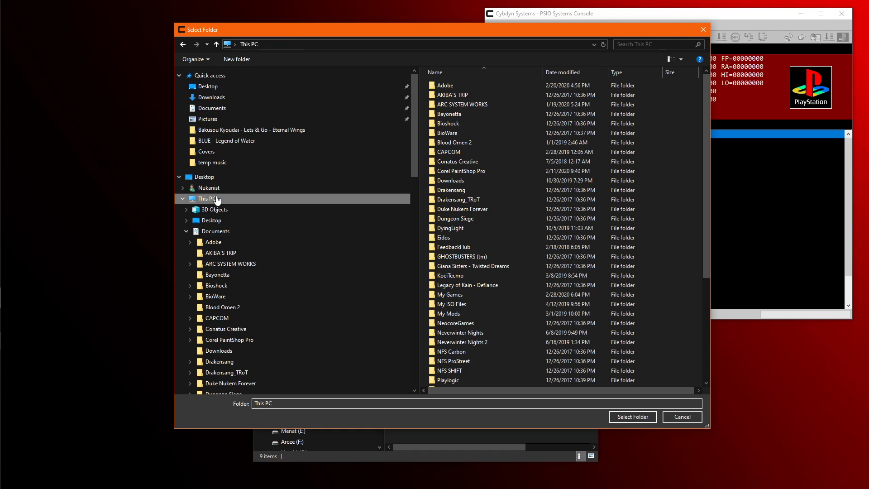
left_click(508, 212)
double_click(508, 213)
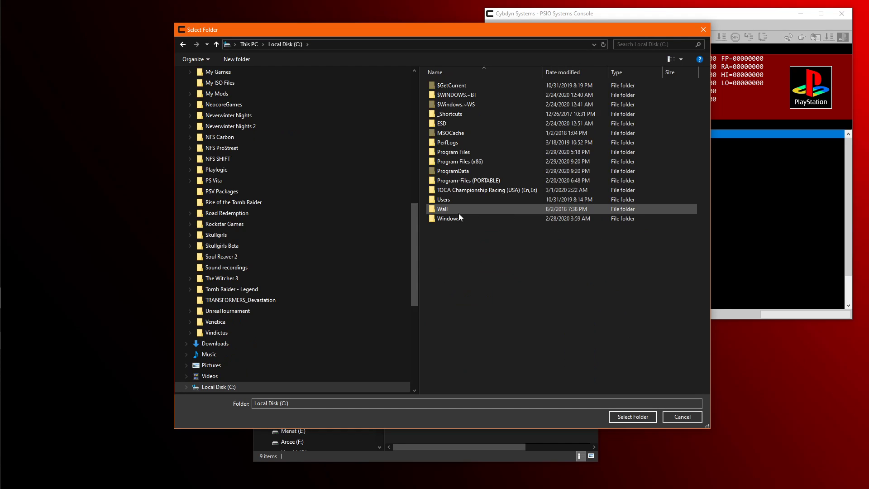
double_click(468, 189)
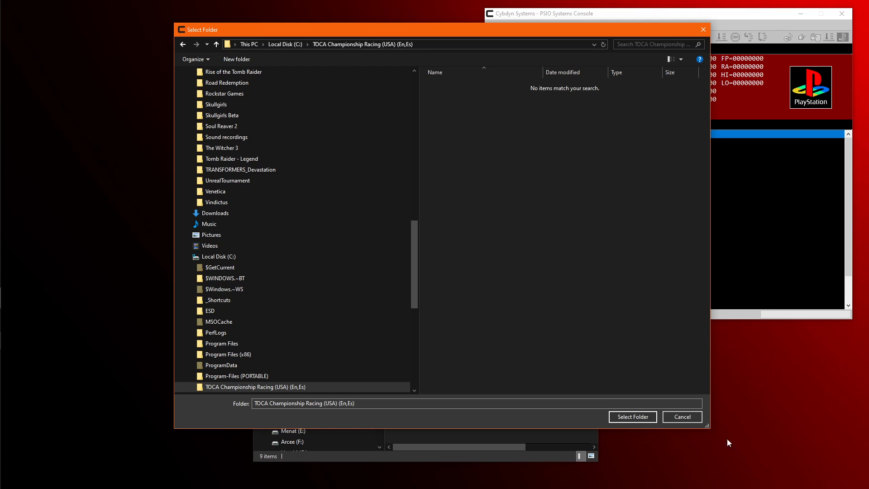
left_click(633, 416)
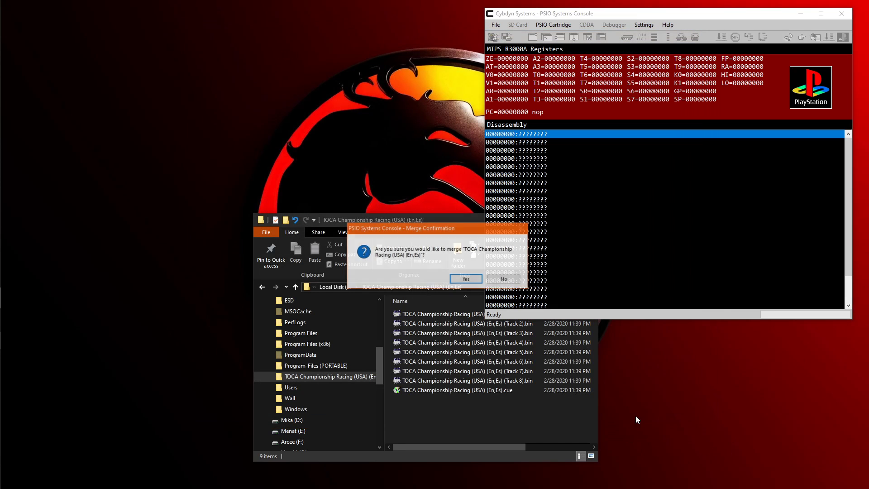
left_click(463, 279)
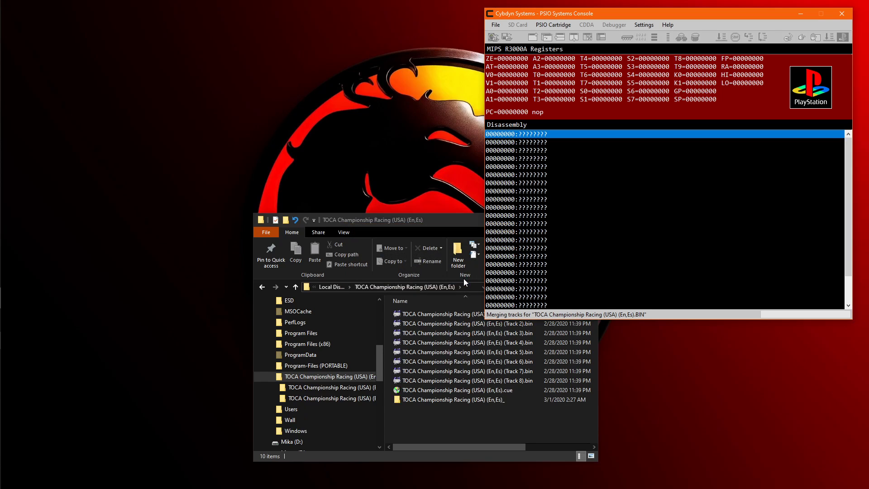
Switch to File Explorer and examine the merged image's folder and the underscore-suffixed folder holding the original track files.
left_click(417, 338)
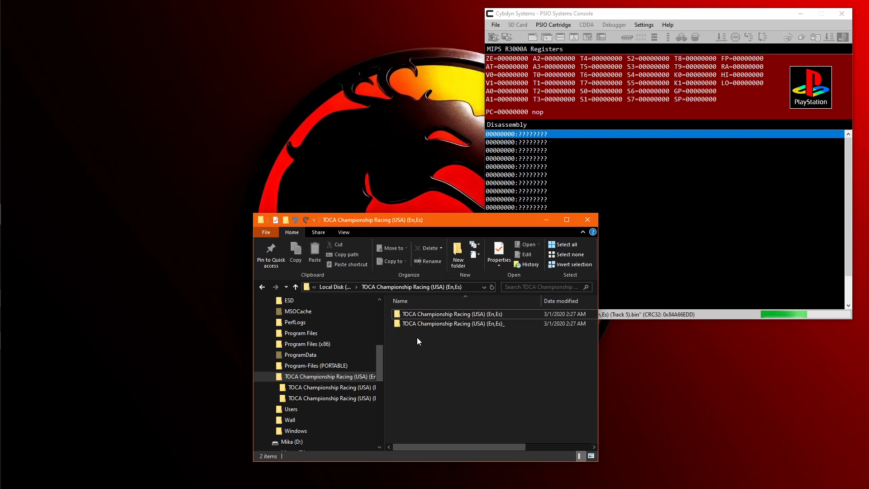
double_click(434, 313)
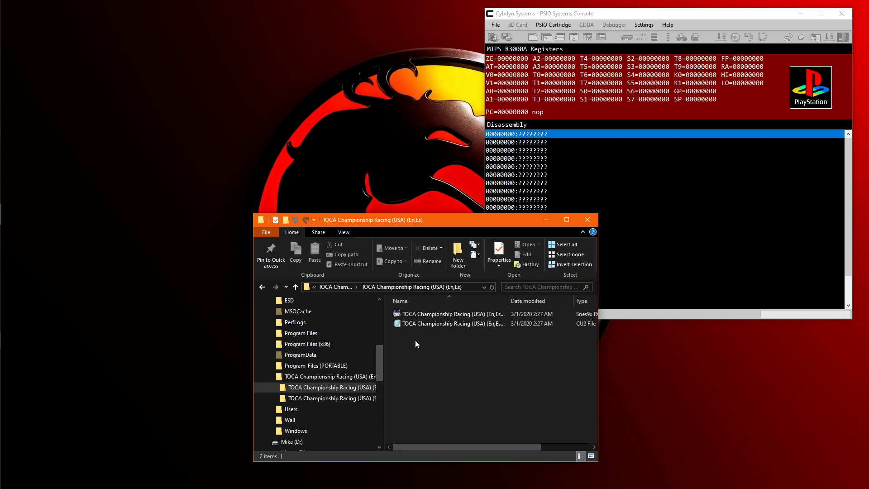
left_click_drag(429, 348, 421, 303)
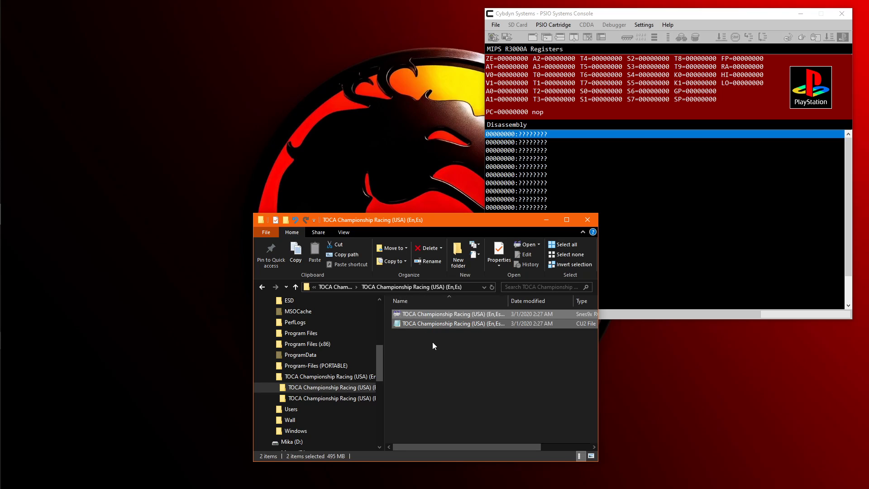
left_click(350, 376)
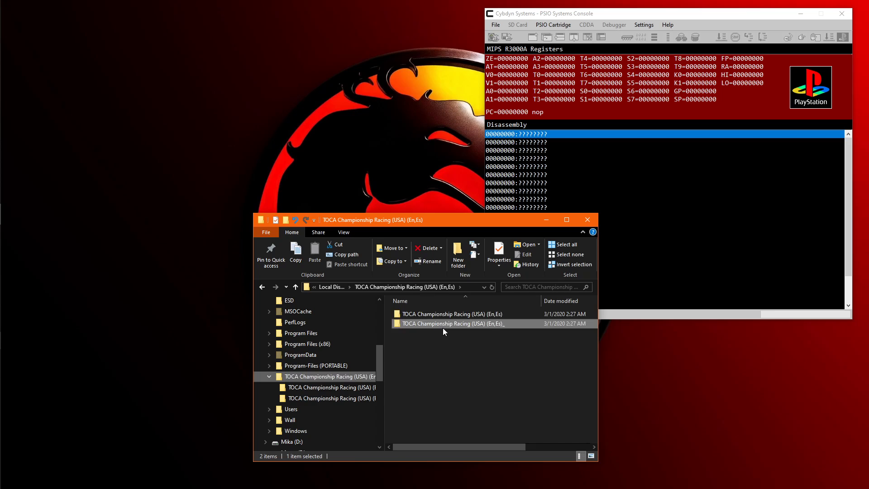
double_click(443, 328)
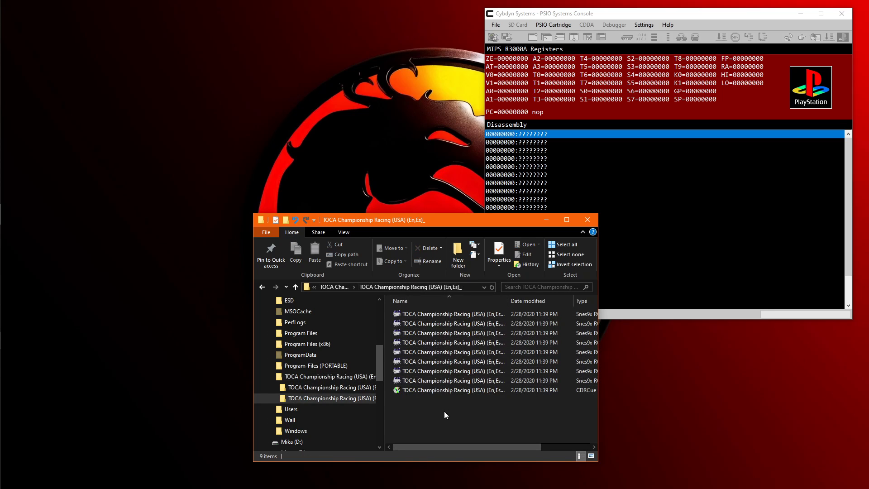
left_click(325, 388)
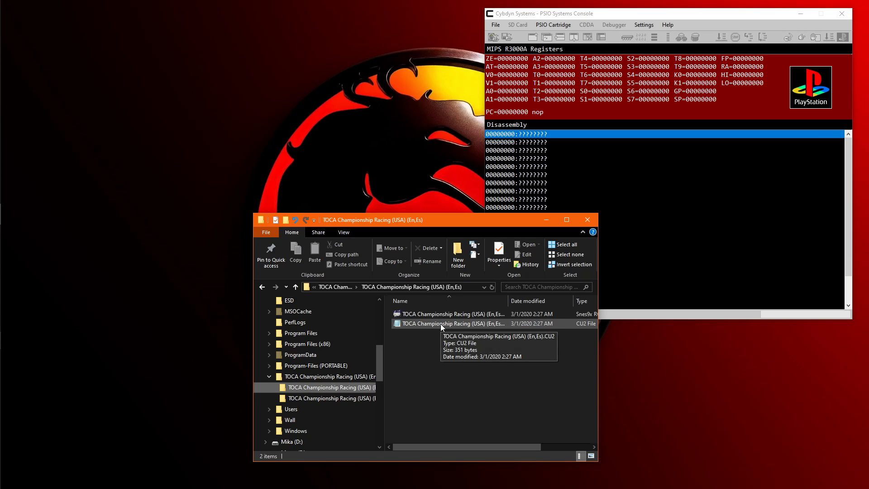
left_click(346, 399)
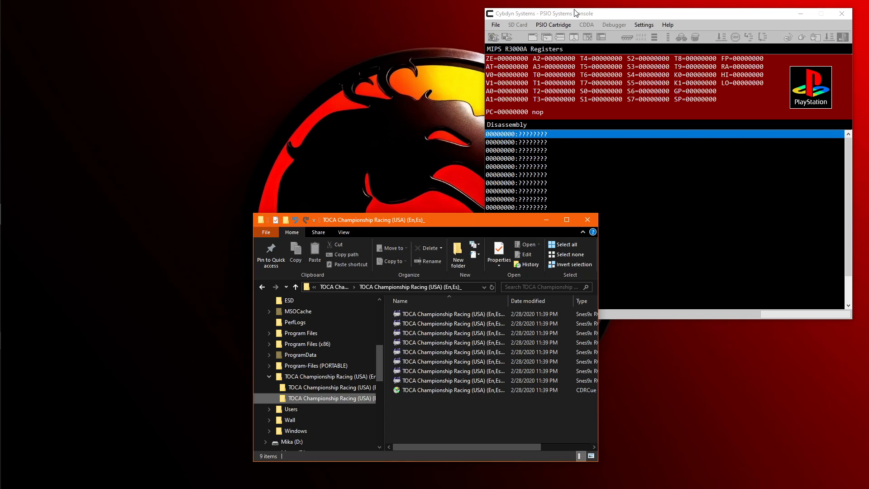
In PSIO Systems Console, convert the original CUE file from the underscore-suffixed folder to "TOCA Championship Racing (USA) (En,Es).CU2", saving it in that folder.
left_click(528, 18)
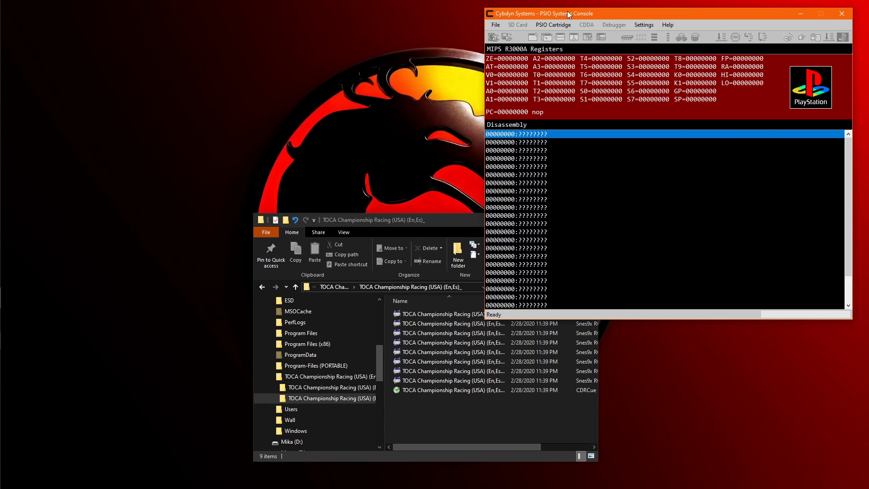
left_click(497, 25)
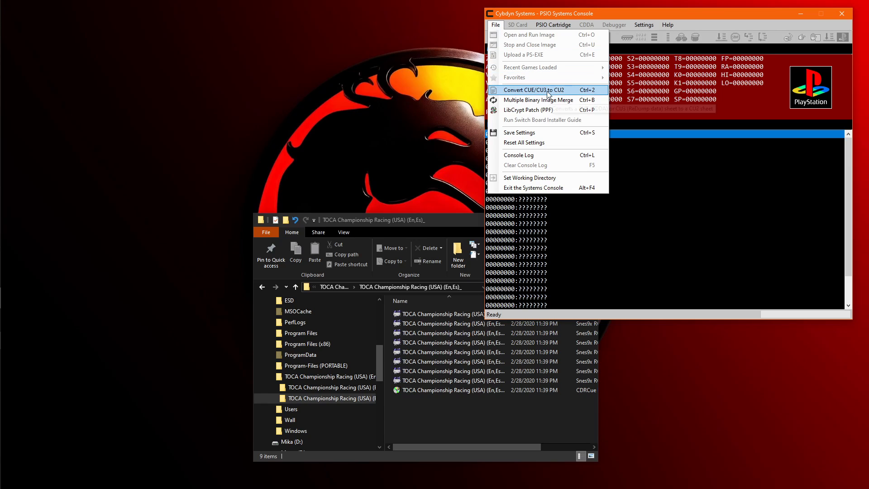
left_click(520, 92)
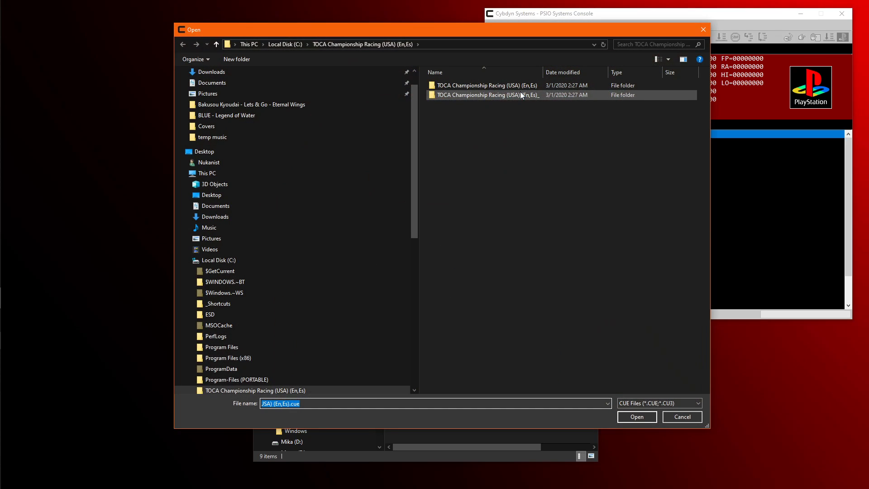
double_click(454, 94)
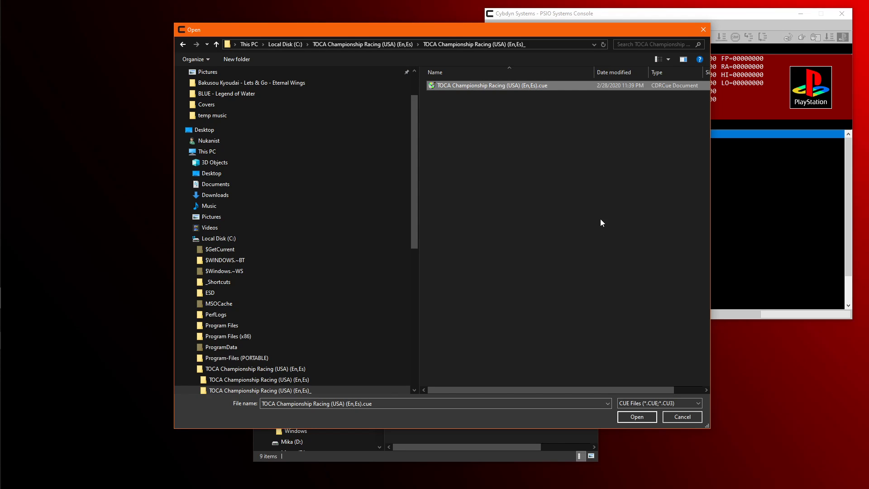
left_click(637, 417)
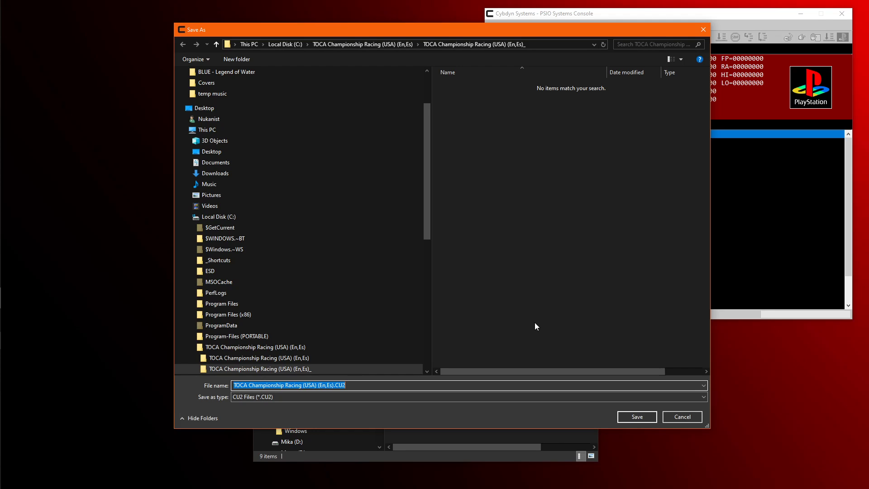
left_click(644, 417)
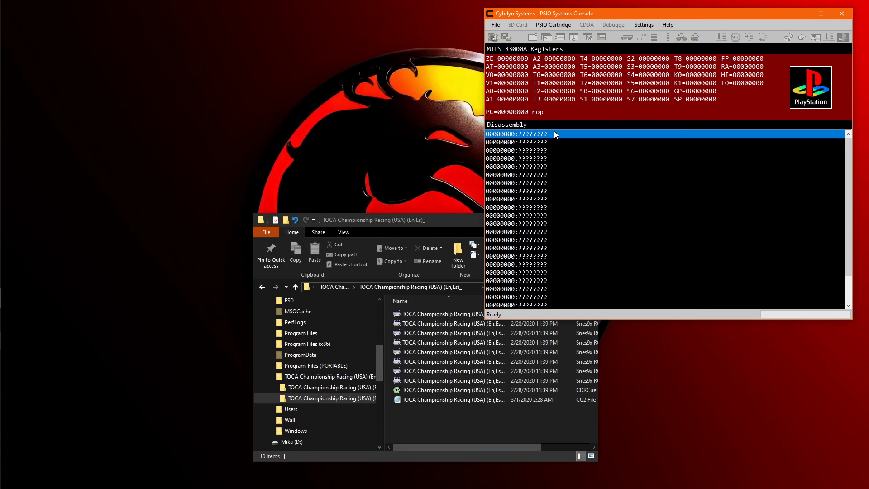
Open the new CU2 file in Notepad, examine its track and pregap entries, and close it.
left_click(425, 391)
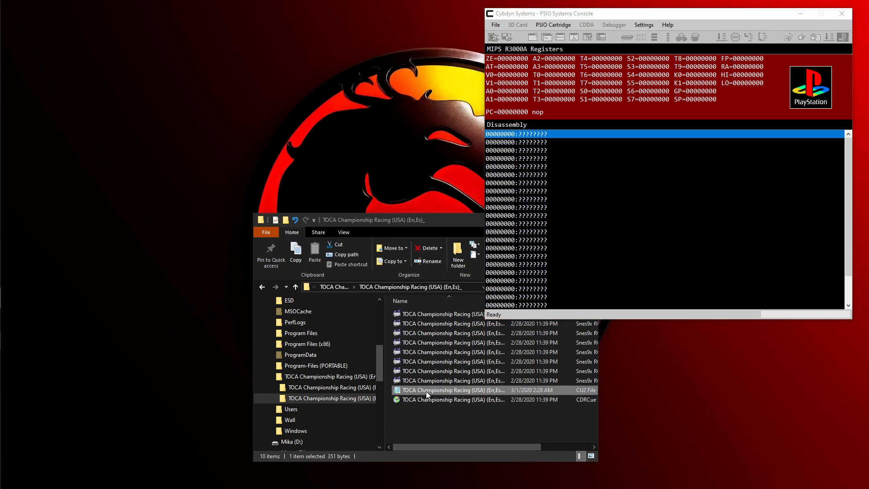
key("Return")
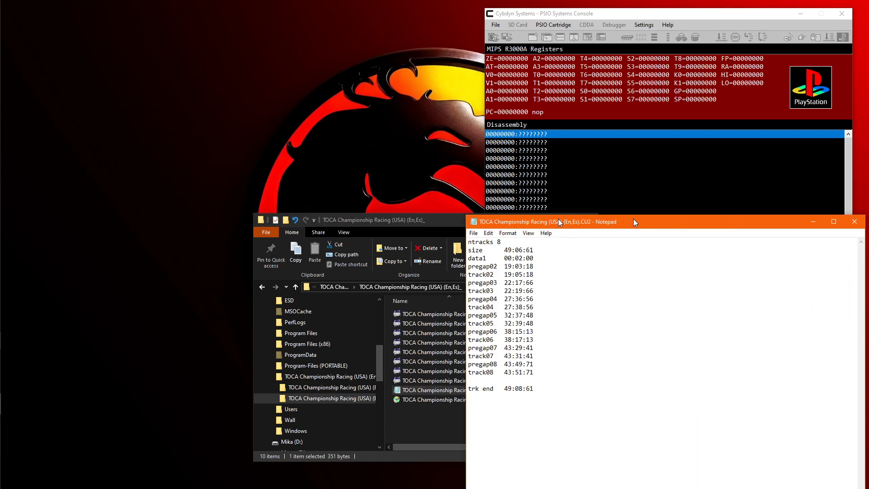
left_click_drag(633, 216, 329, 55)
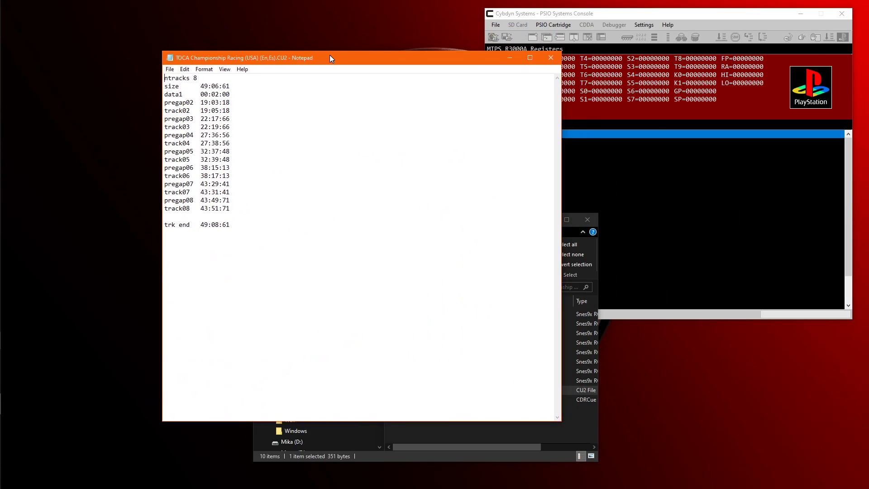
left_click(546, 53)
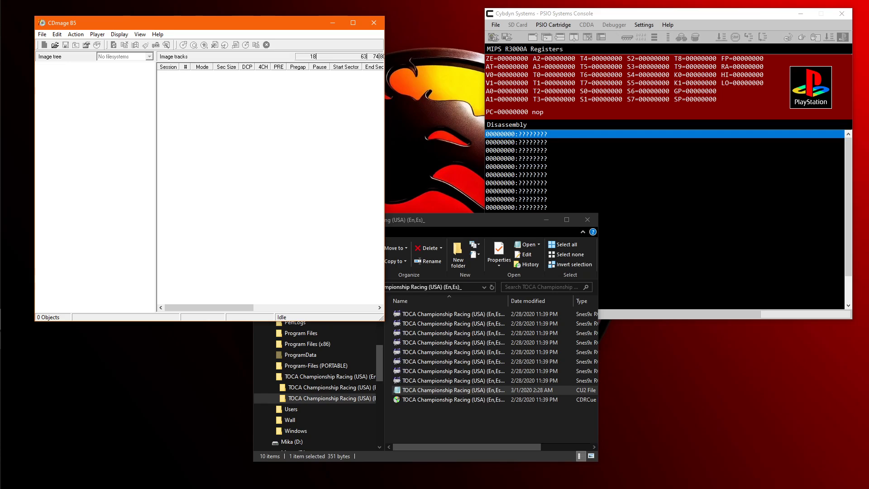
Check the CDmage version information and close it.
left_click(158, 34)
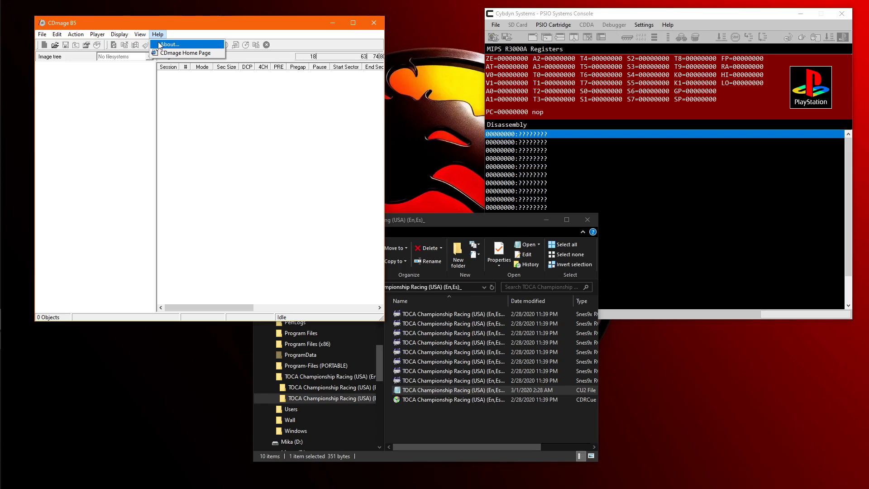
left_click(163, 45)
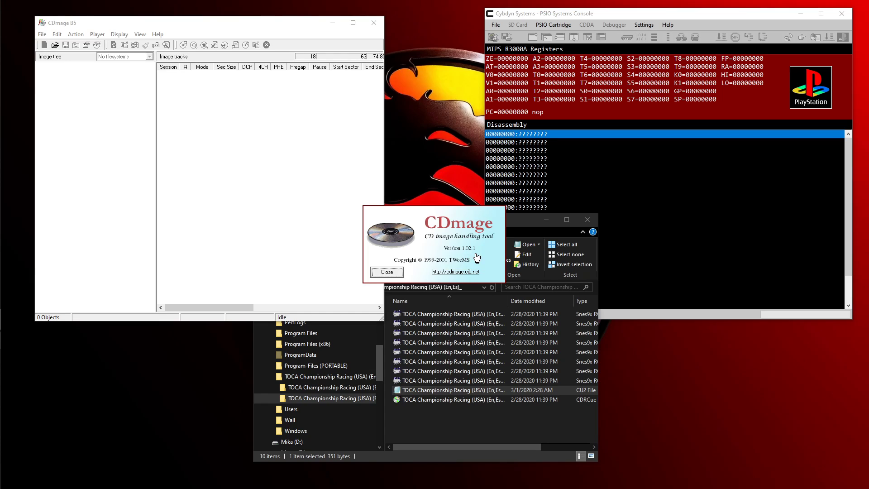
left_click(387, 272)
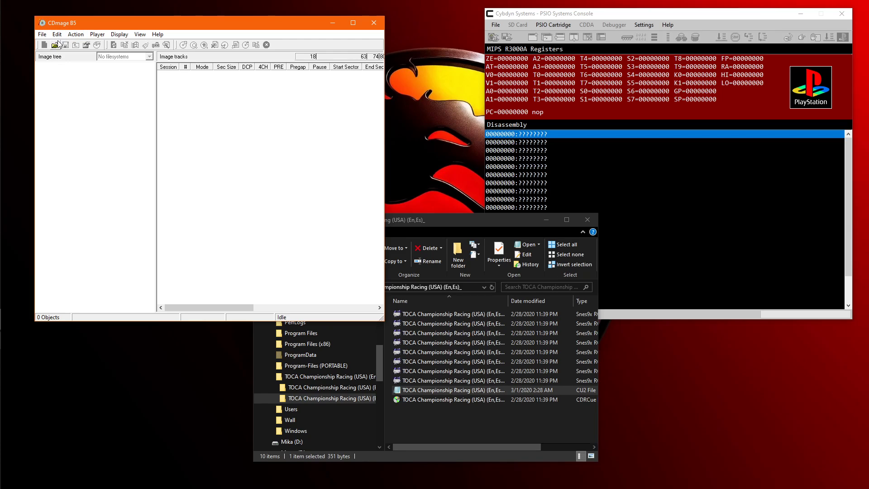
Load the original "TOCA Championship Racing (USA) (En,Es).cue" from File Explorer into CDmage.
left_click(488, 221)
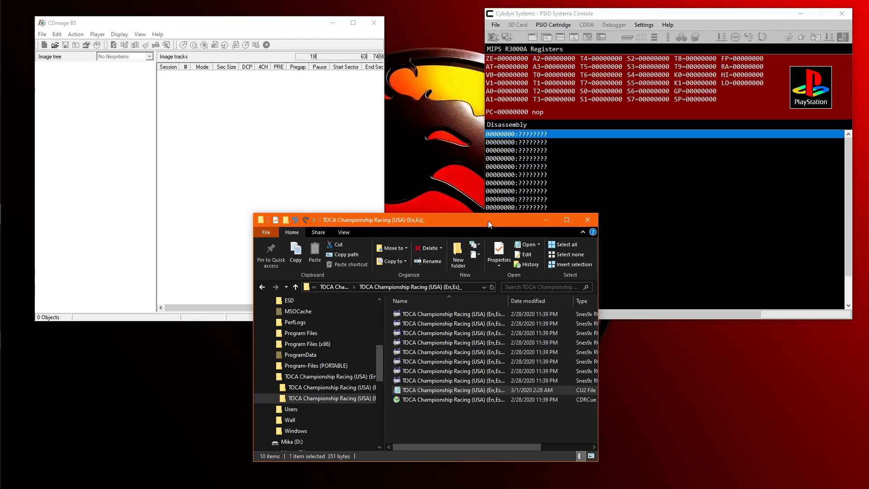
left_click(413, 400)
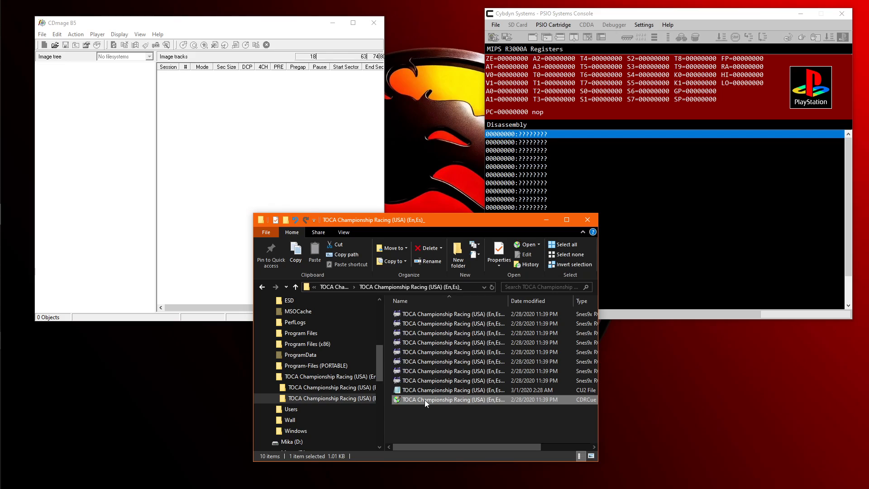
left_click_drag(424, 400, 68, 89)
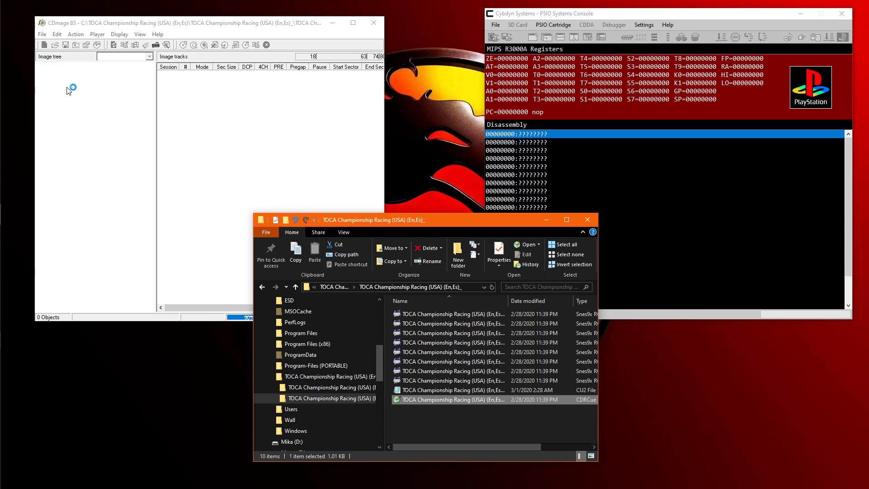
left_click(297, 22)
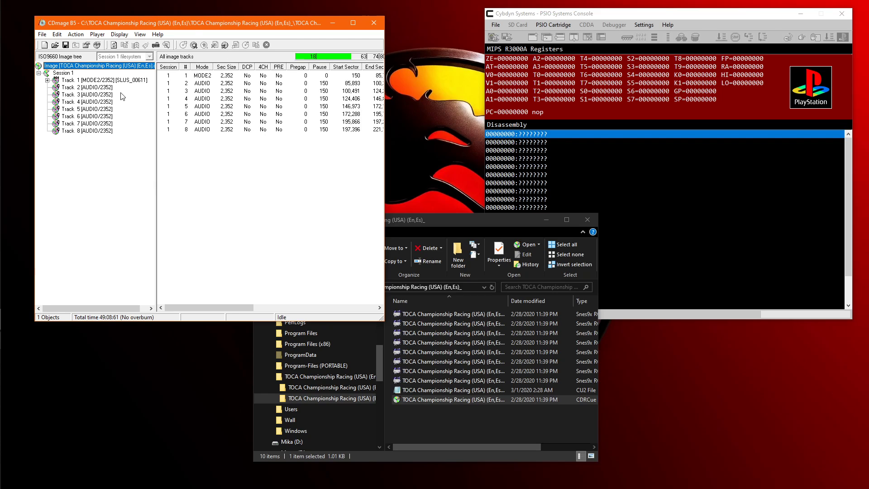
Save the CD image as "TOCA Championship Racing (USA) (En,Es).cue", replacing the existing file and keeping the MODE2/2352 track conversion option.
left_click(66, 46)
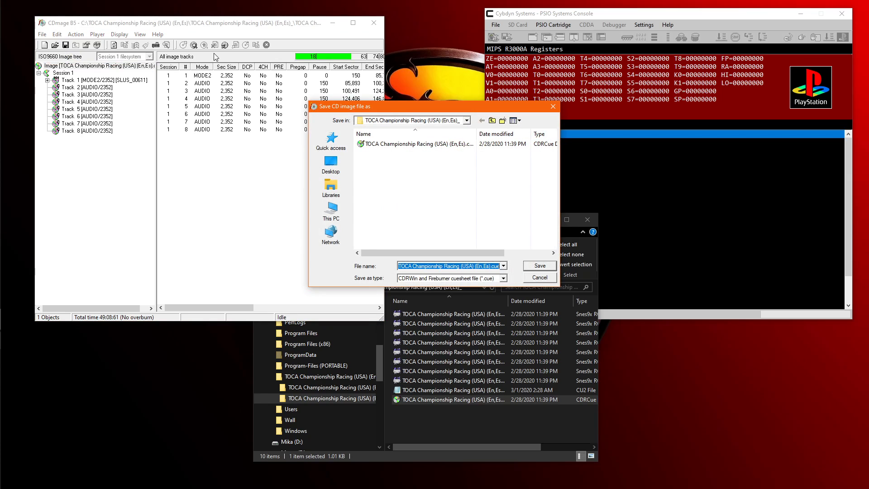
left_click(491, 266)
left_click_drag(490, 266, 398, 266)
left_click(540, 268)
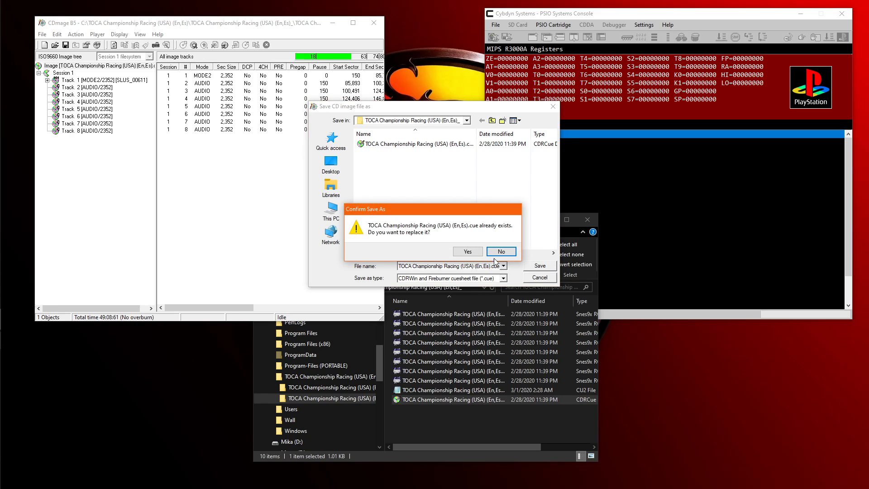
left_click(468, 252)
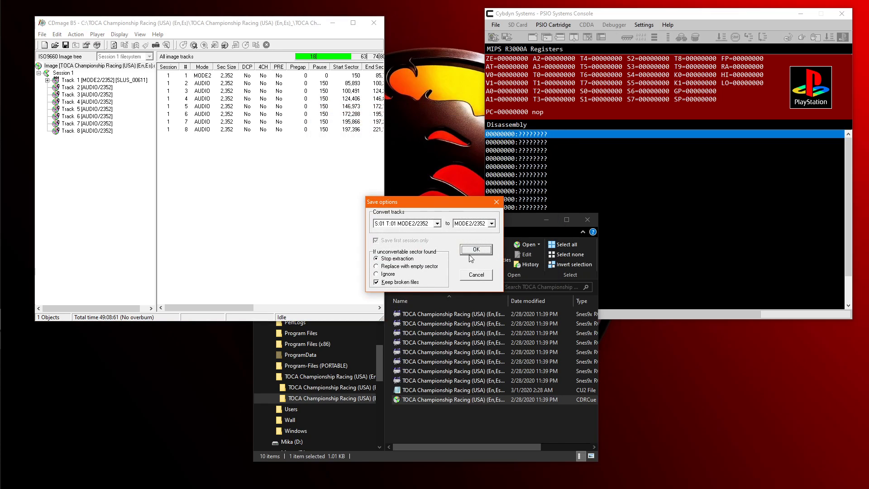
left_click(472, 249)
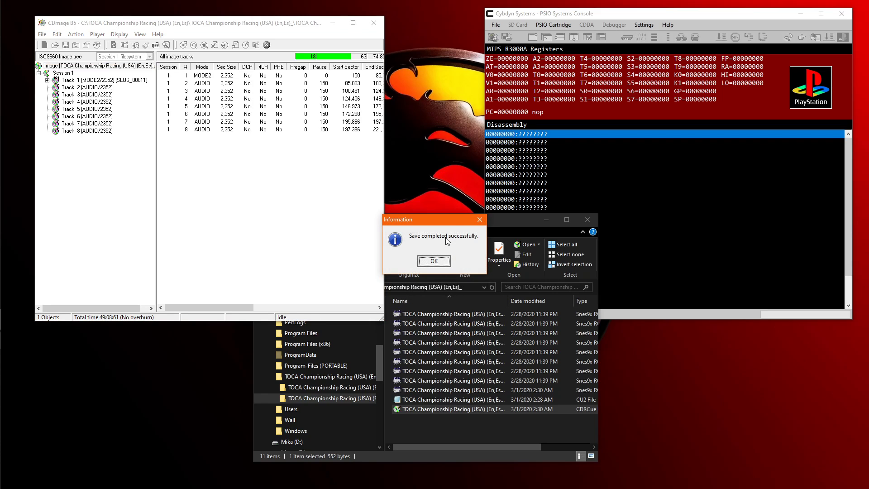
Close the save notice and widen File Explorer's Name column to fit the full file names.
left_click(433, 260)
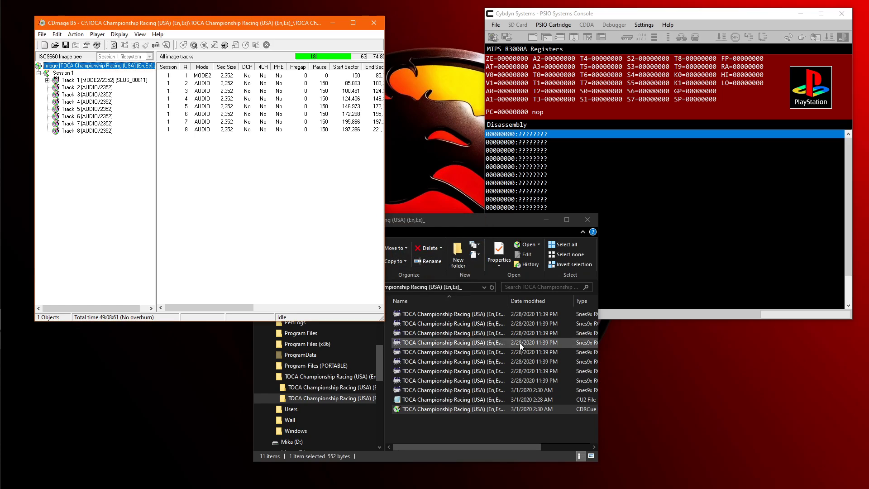
left_click(510, 301)
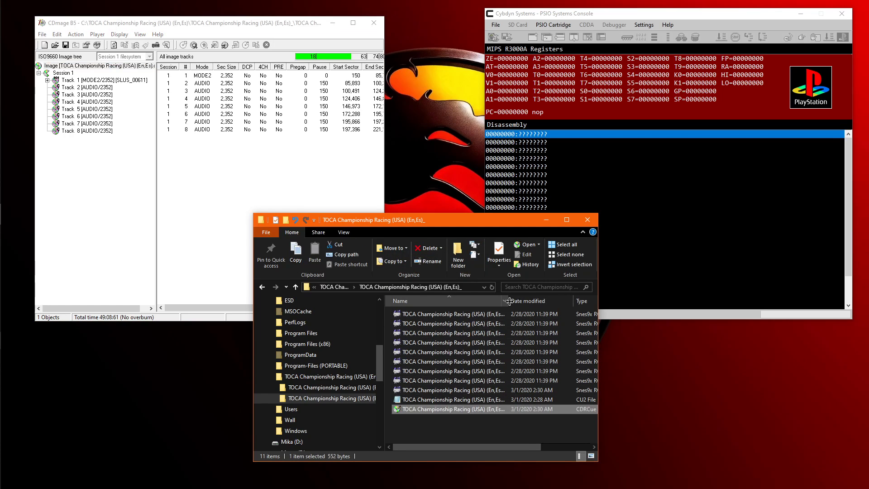
double_click(510, 301)
Check the merged "TOCA Championship Racing (USA) (En,Es).bin" against the separate track BIN files and the CUE file in the folder.
left_click(494, 390)
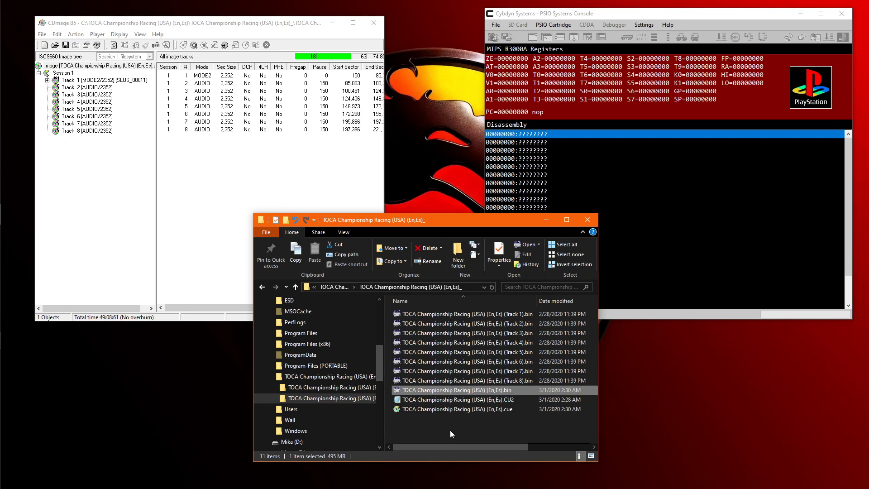
left_click(428, 382)
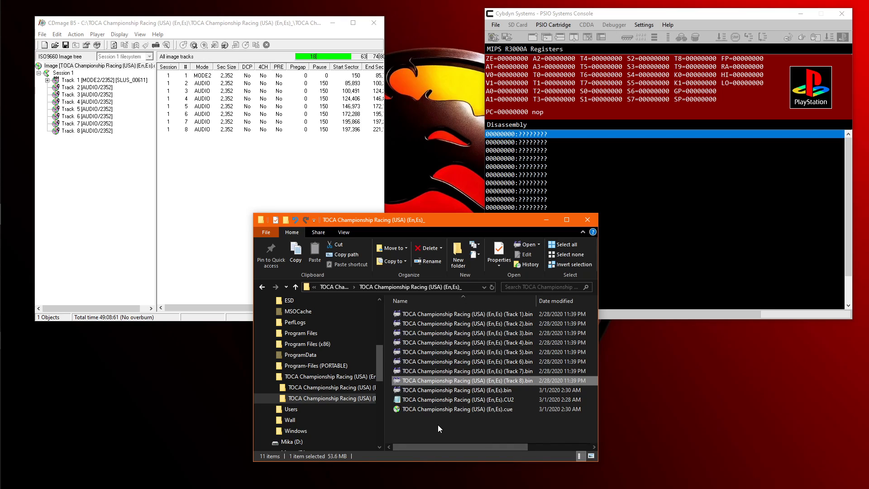
left_click(414, 409)
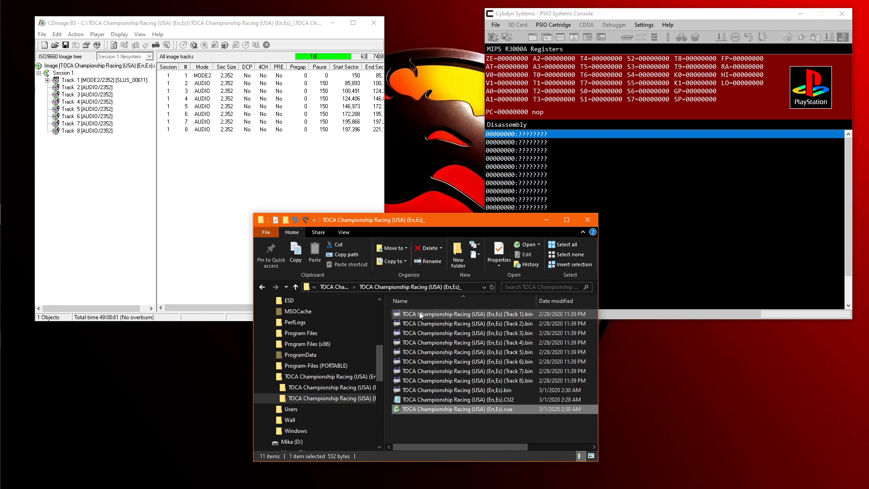
Open the new "TOCA Championship Racing (USA) (En,Es).cue" in CDRCue Cuesheet Editor, examine its single-BIN reference and track indexes, and close it.
double_click(404, 411)
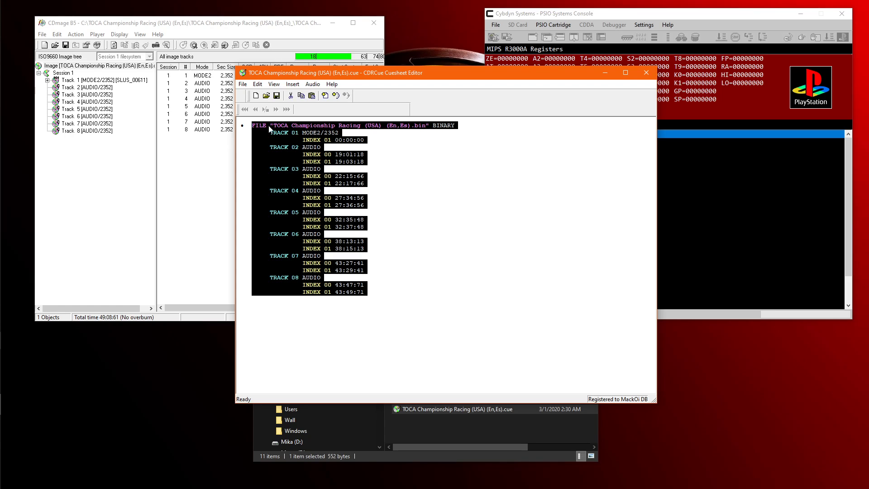
left_click_drag(609, 73, 425, 37)
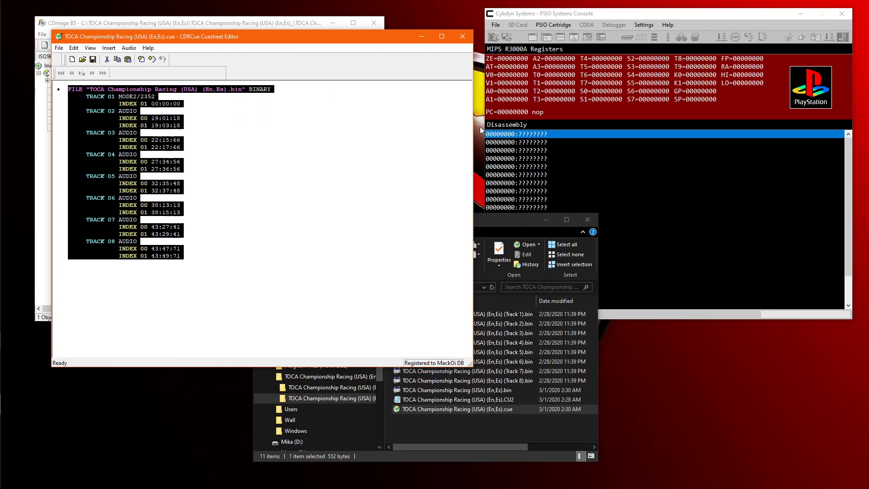
left_click(543, 242)
left_click(439, 314)
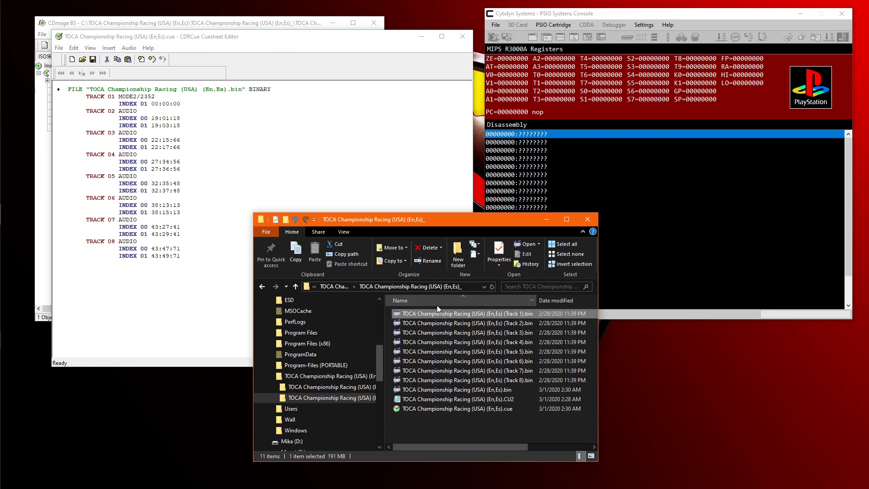
left_click(235, 92)
key("ctrl+a")
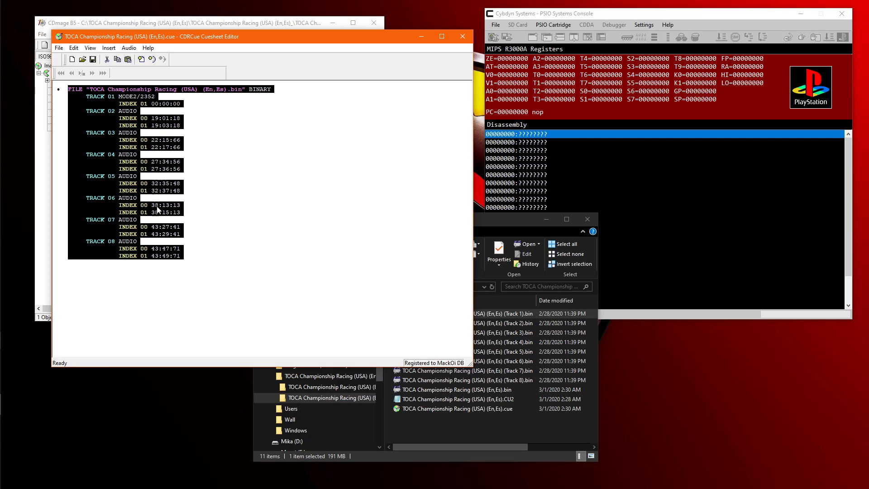
left_click_drag(256, 37, 337, 45)
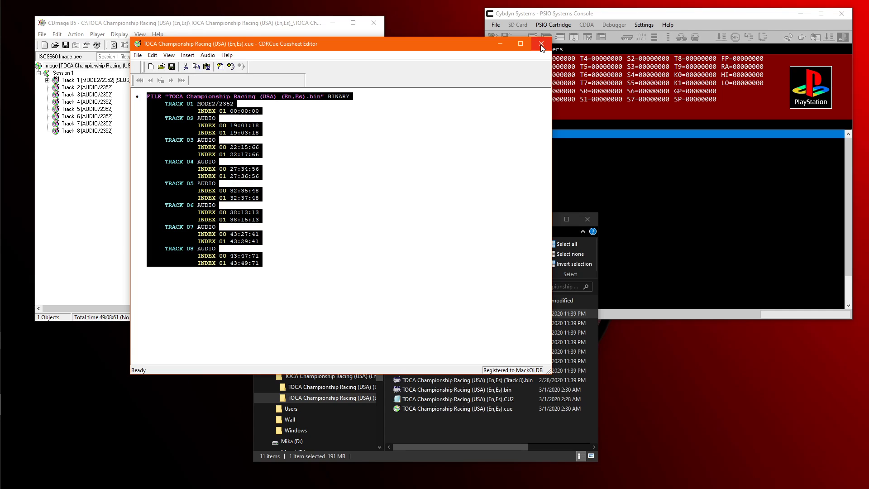
left_click(541, 44)
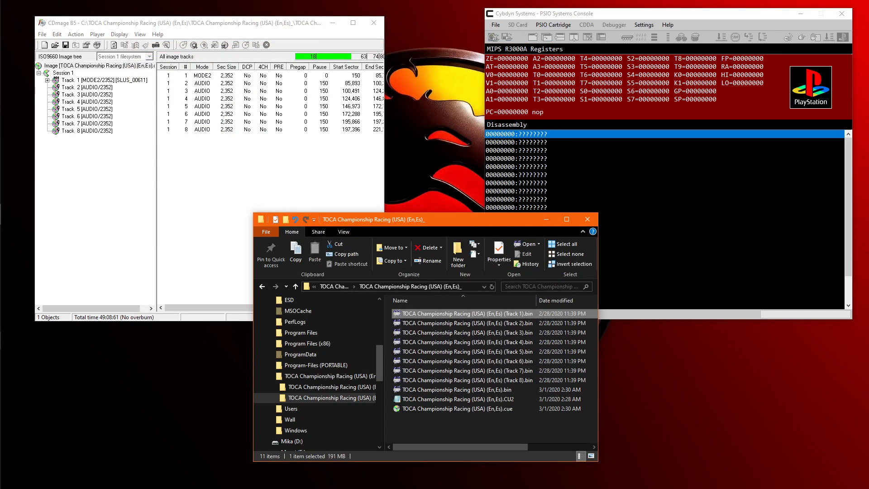